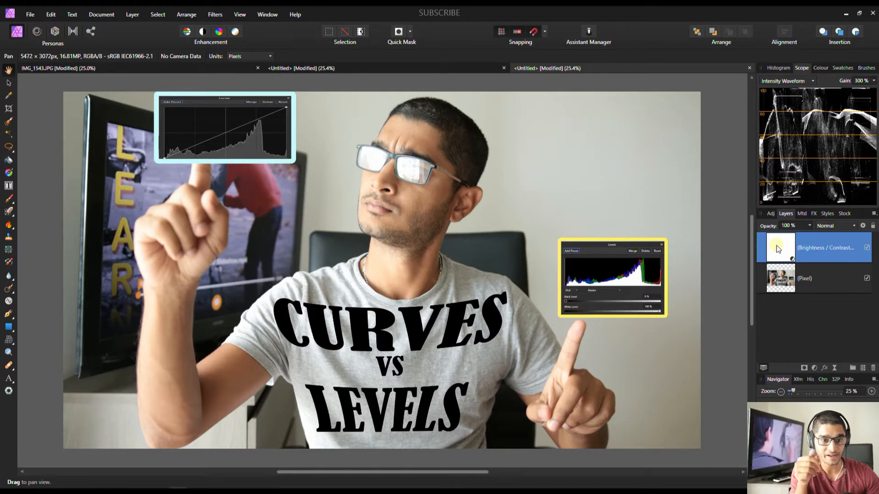
Look over the Curves and Levels documents, and open the Brightness / Contrast adjustment's settings in its own document.
left_click(324, 69)
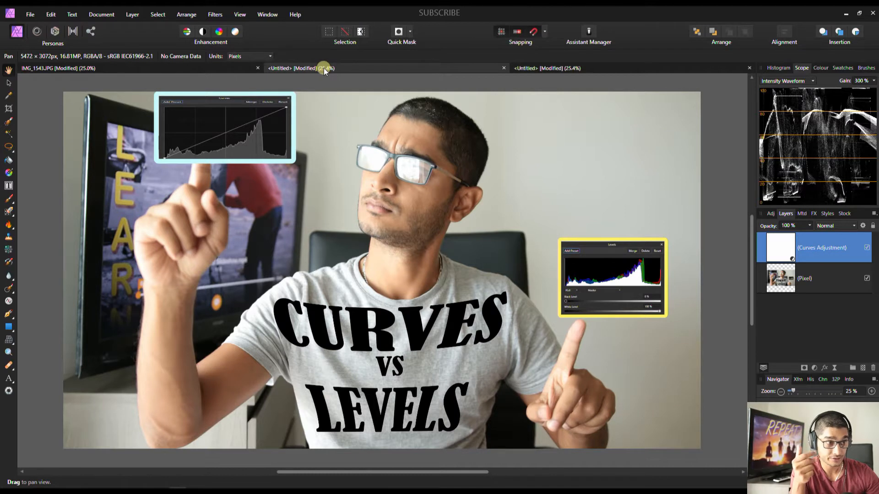
left_click(200, 67)
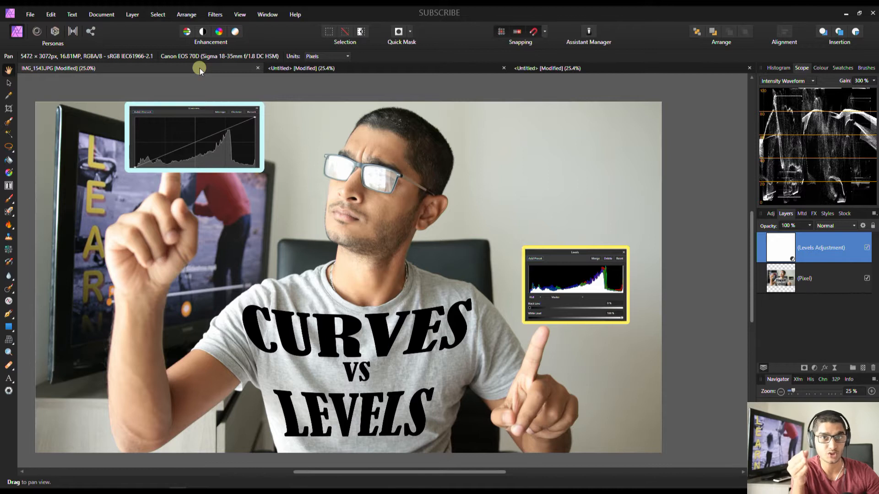
left_click(549, 68)
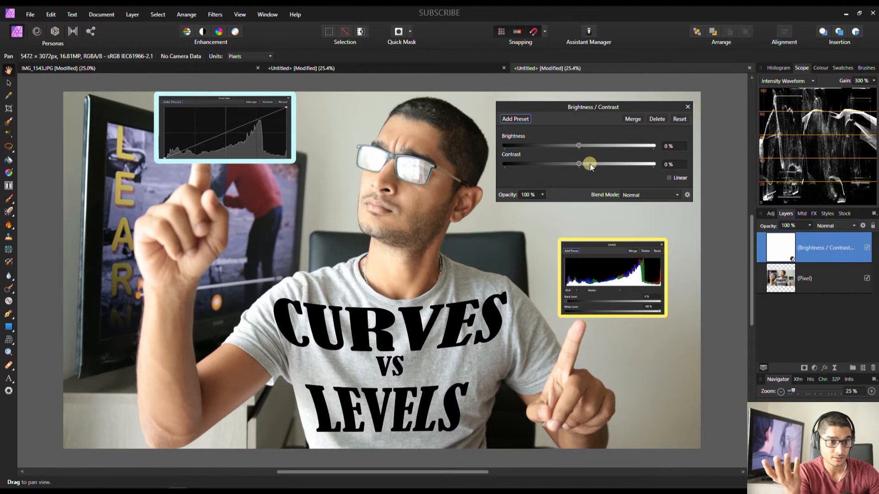
Try a contrast of 100% and of -100% on the Brightness / Contrast adjustment, and restore it to 0%.
left_click_drag(591, 165, 663, 167)
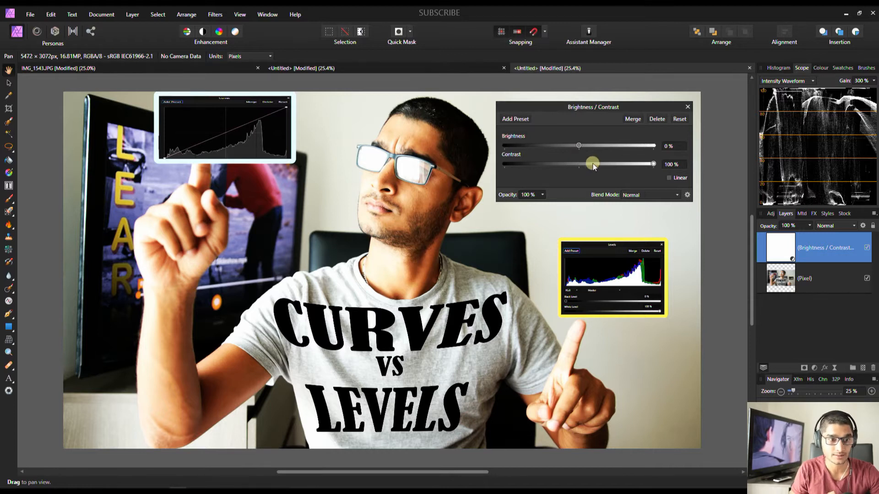
left_click_drag(593, 167, 488, 172)
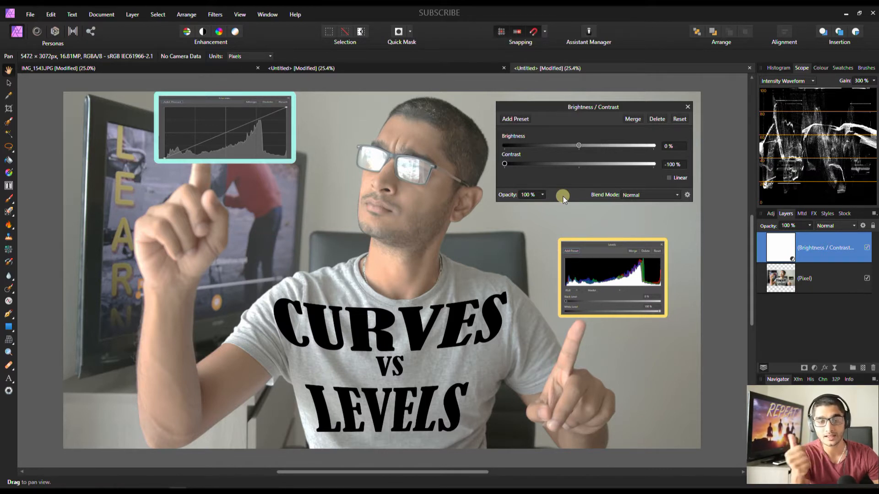
left_click(578, 164)
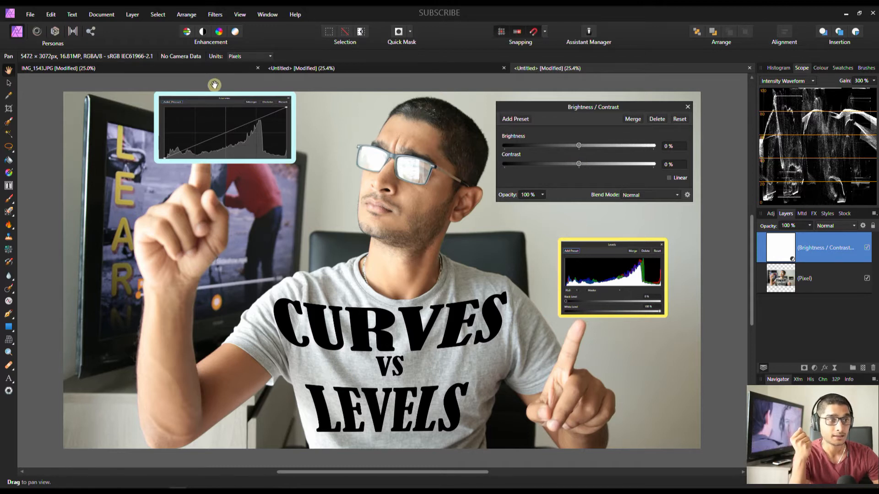
Switch to IMG_1543.JPG, open its Levels adjustment's settings and move them clear of the photo.
left_click(194, 68)
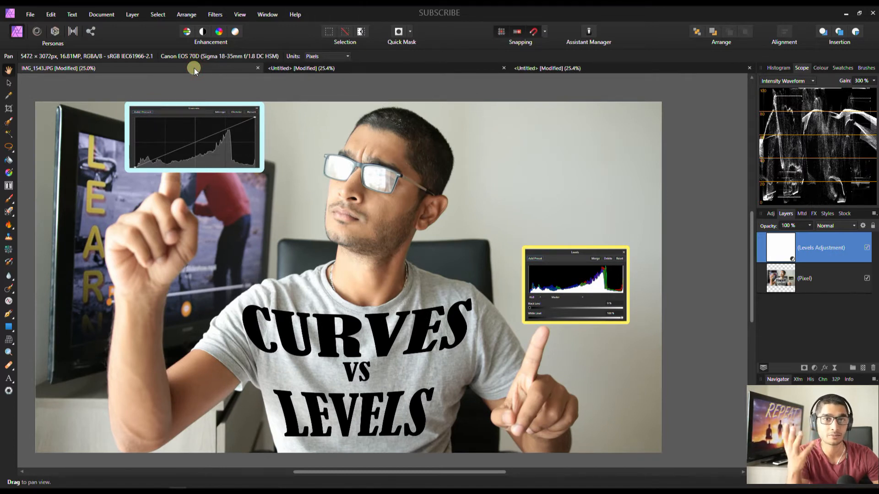
double_click(781, 240)
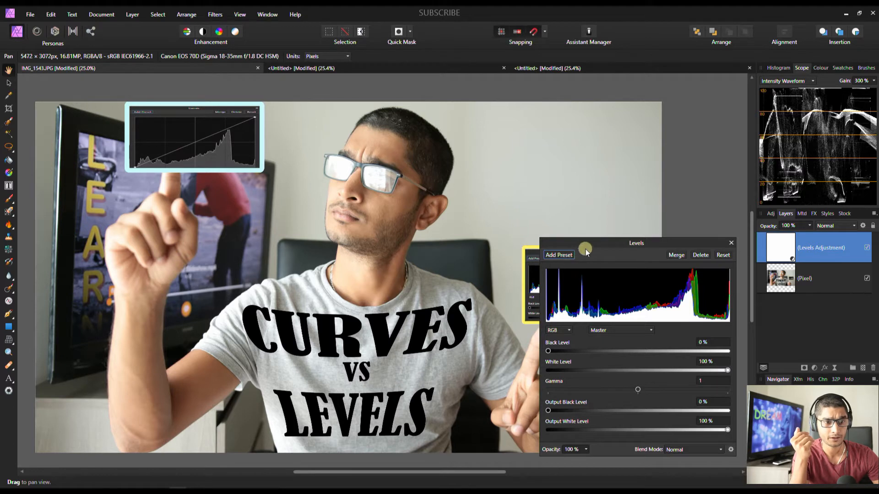
left_click_drag(588, 240, 562, 120)
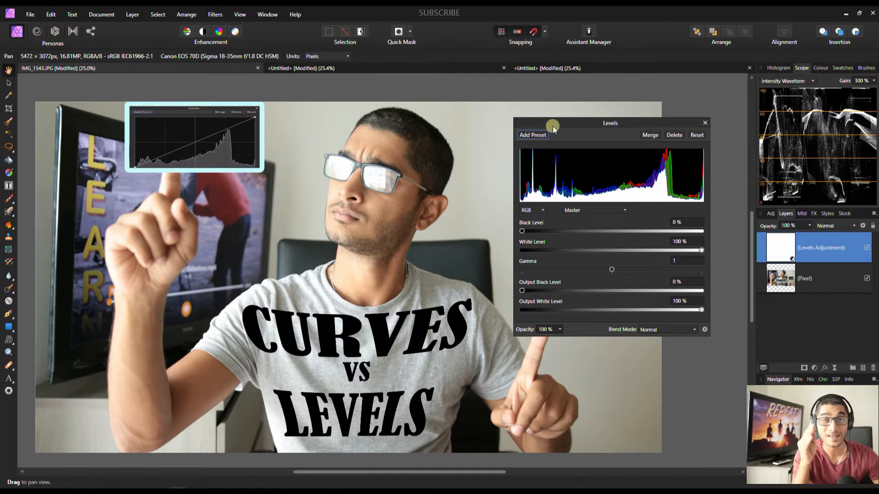
left_click_drag(553, 125, 590, 58)
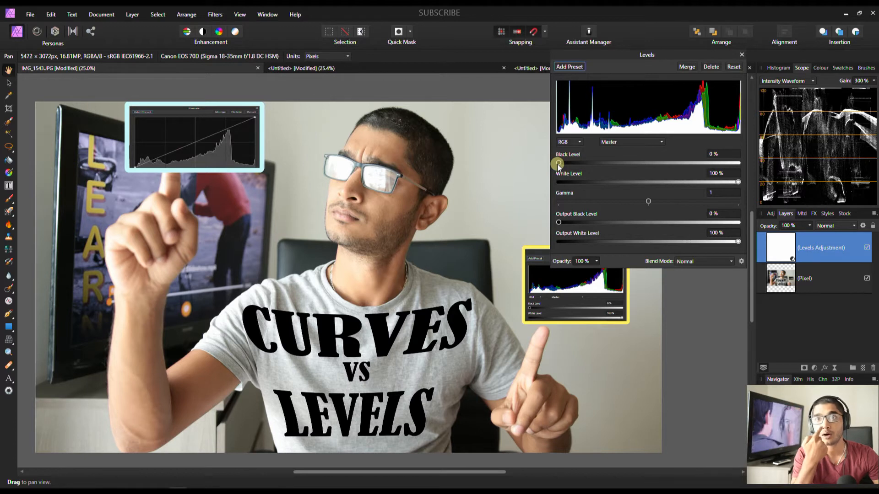
Try a Levels black level of 13% and 28% and a white level of 79%, restoring them to 0% and 100%.
left_click_drag(559, 165, 584, 166)
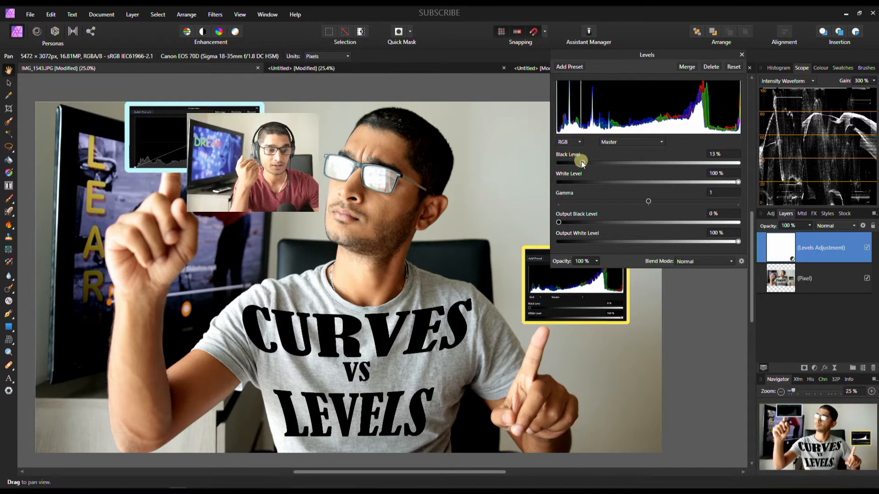
left_click_drag(581, 163, 609, 168)
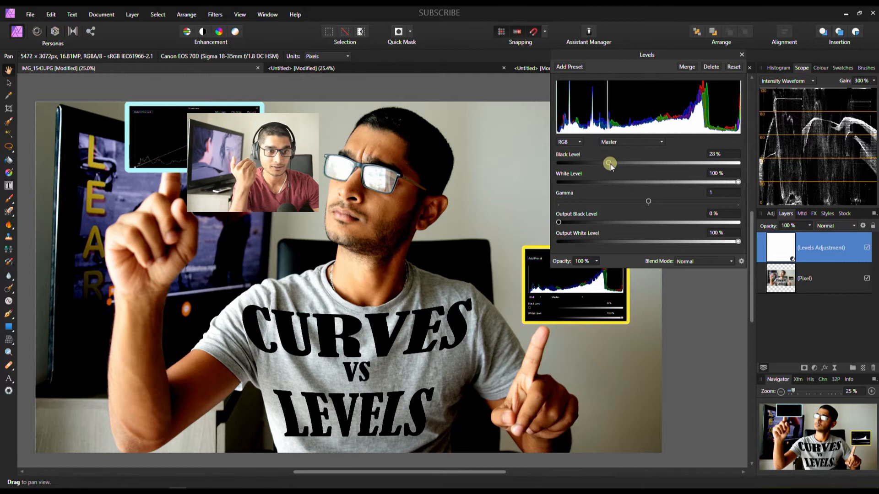
left_click_drag(610, 164, 556, 165)
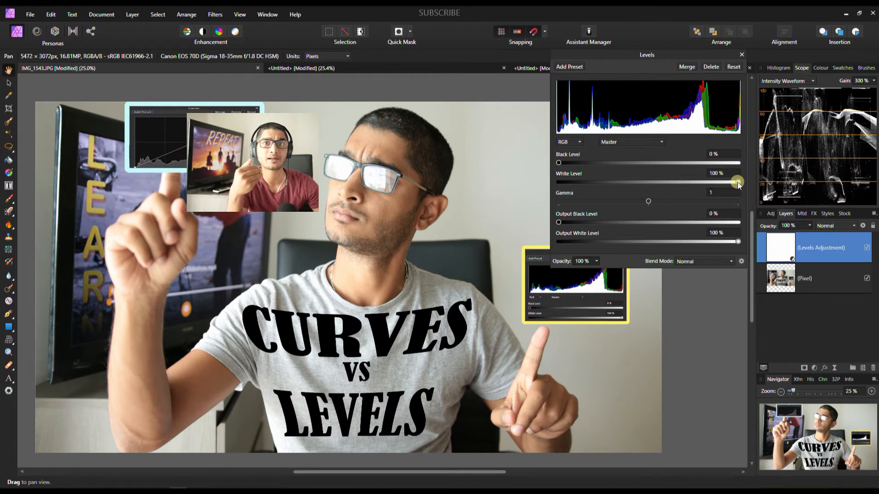
left_click_drag(737, 183, 701, 183)
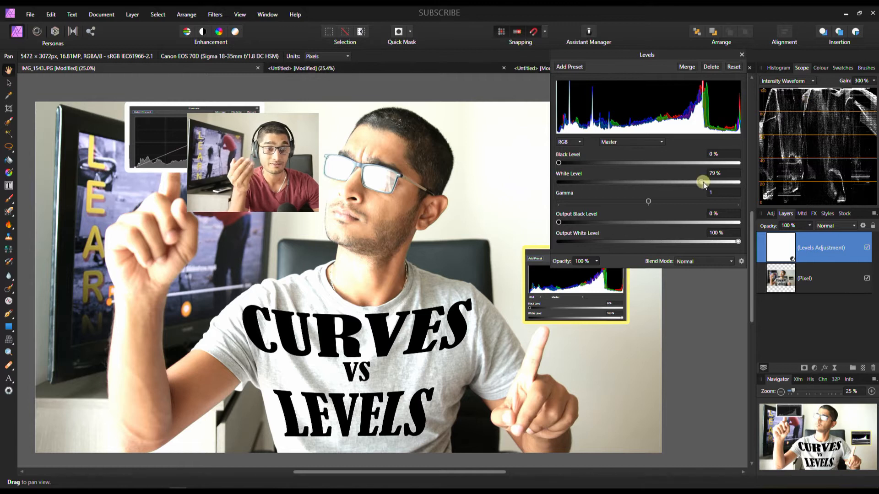
left_click_drag(703, 182, 737, 182)
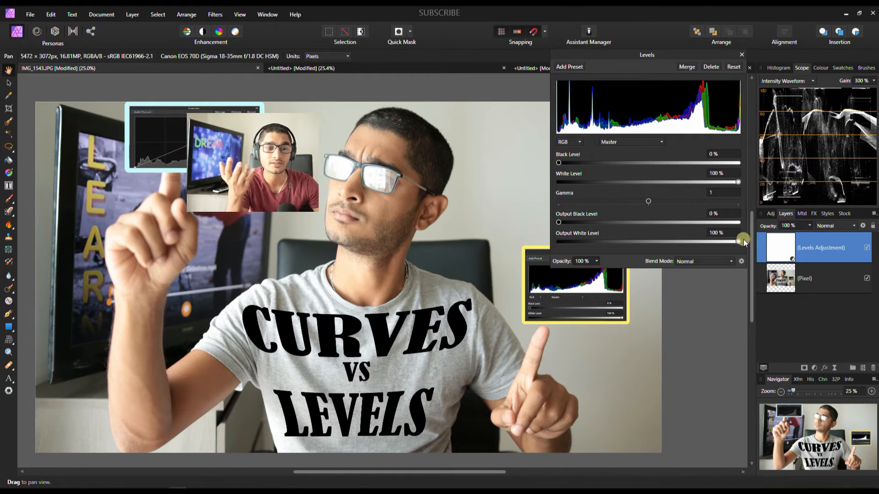
Try an output white level of 69% and an output black level of 23%, restoring them to 100% and 0%.
left_click_drag(738, 240, 685, 247)
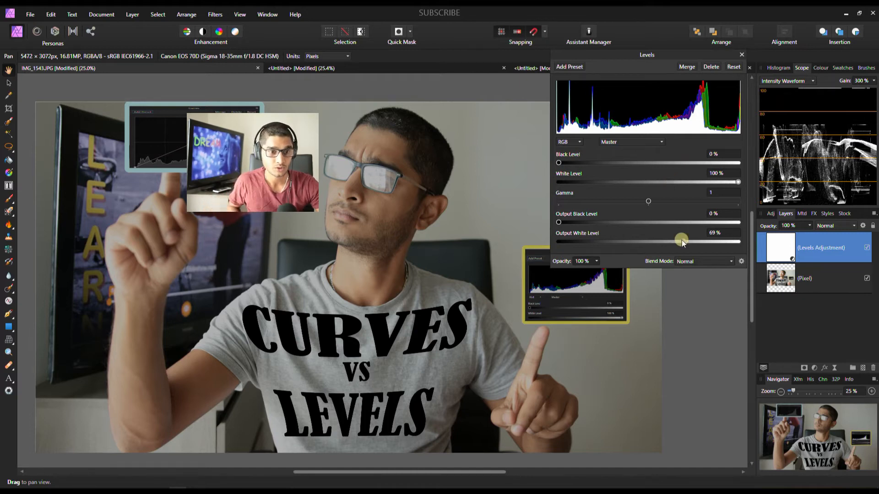
left_click_drag(681, 241, 751, 237)
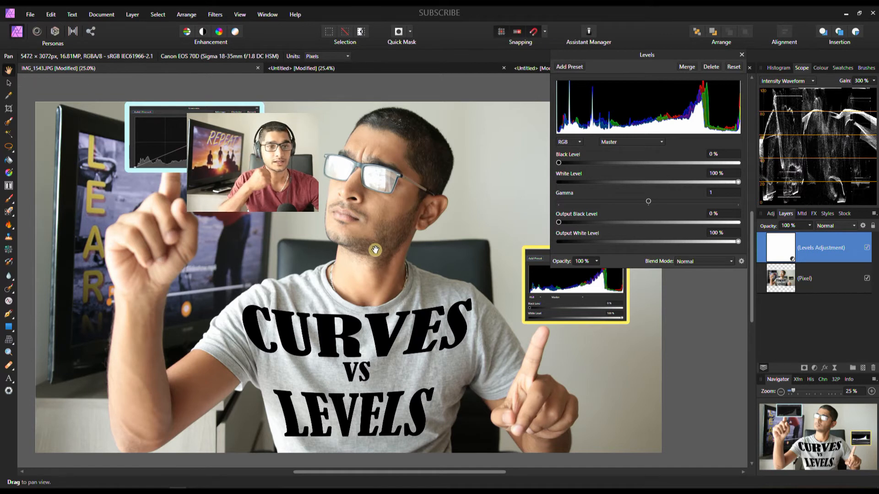
left_click_drag(558, 223, 600, 223)
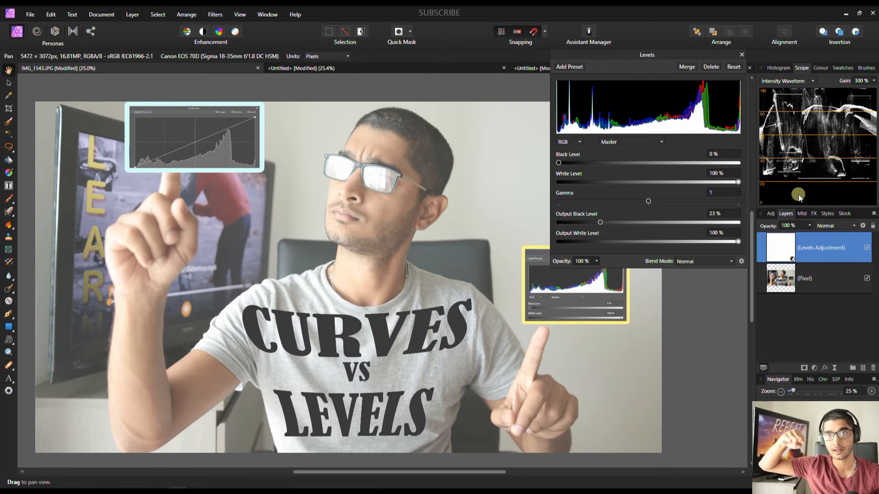
left_click_drag(600, 223, 557, 225)
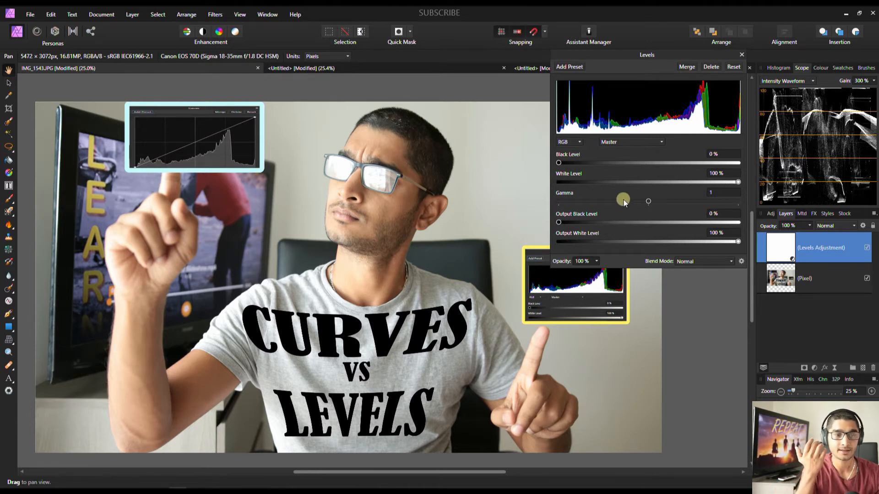
Try Levels gamma values of 0.638 and 1.321, and return the gamma to about 1.
left_click_drag(646, 202, 616, 206)
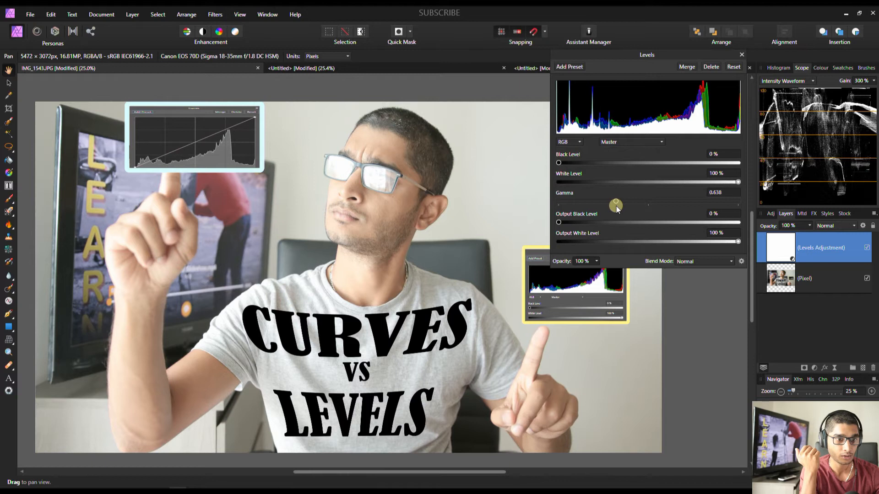
left_click_drag(616, 206, 677, 205)
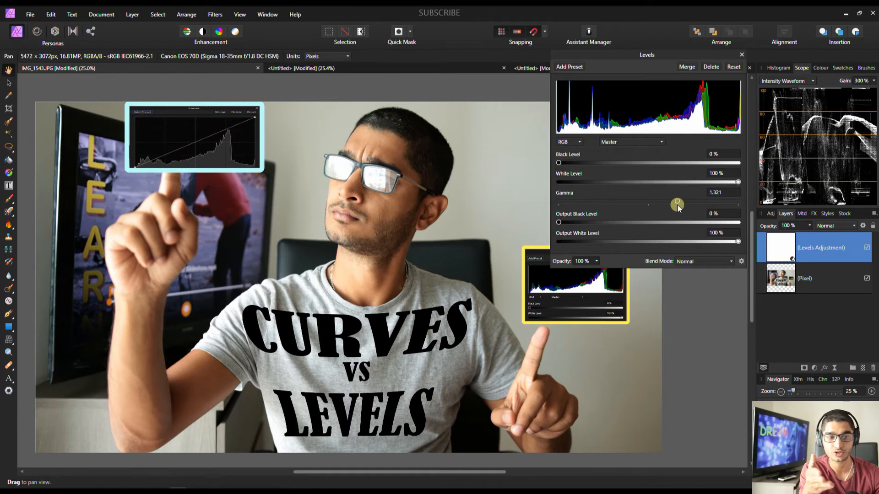
left_click_drag(677, 205, 650, 205)
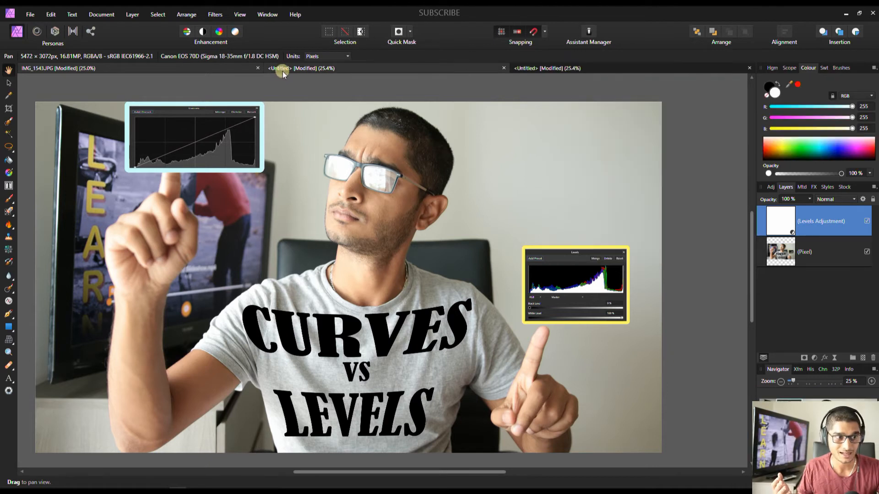
Switch to the document with the Curves adjustment, open its settings and move them clear of the scope and layers.
left_click(282, 69)
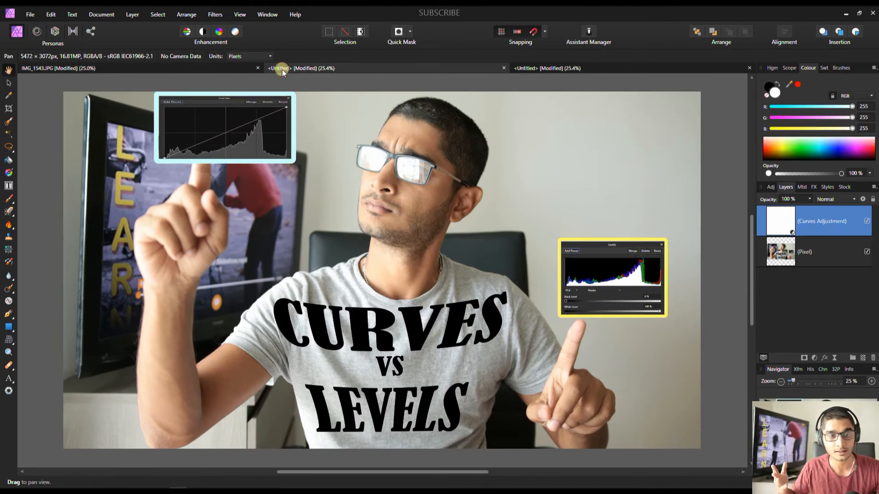
double_click(774, 224)
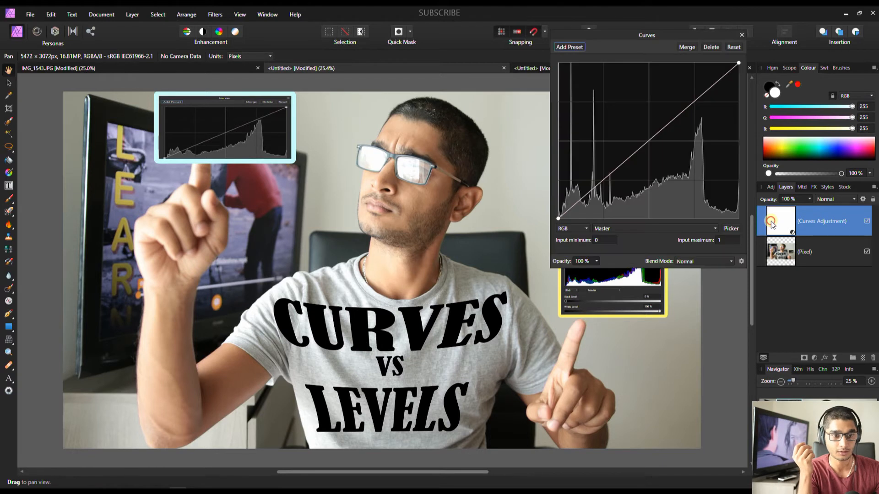
left_click_drag(602, 41, 179, 72)
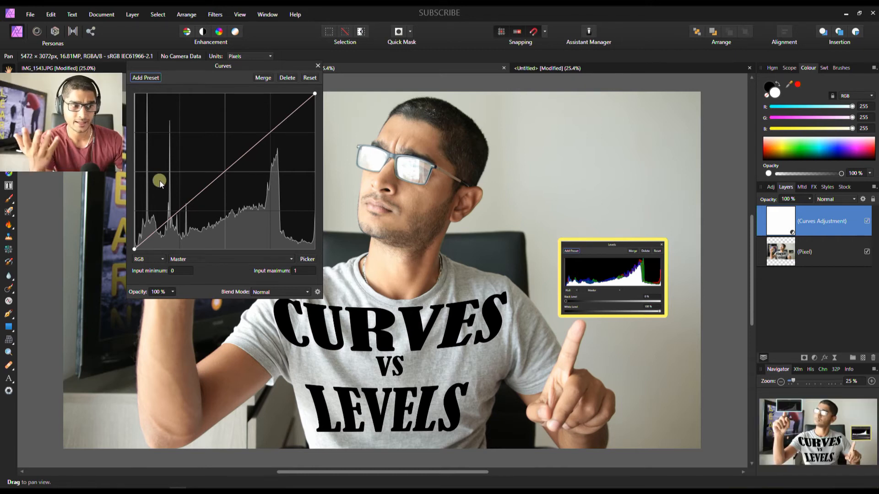
Try darkening the shadows on the master curve while holding the midtones and highlights with added points, and reset the curve.
left_click(157, 229)
left_click_drag(157, 229, 189, 204)
left_click(242, 149)
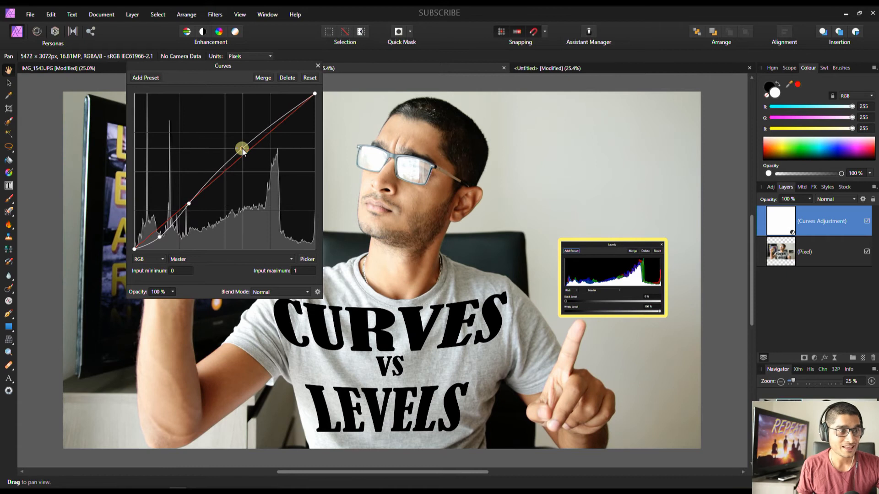
left_click_drag(243, 150, 247, 151)
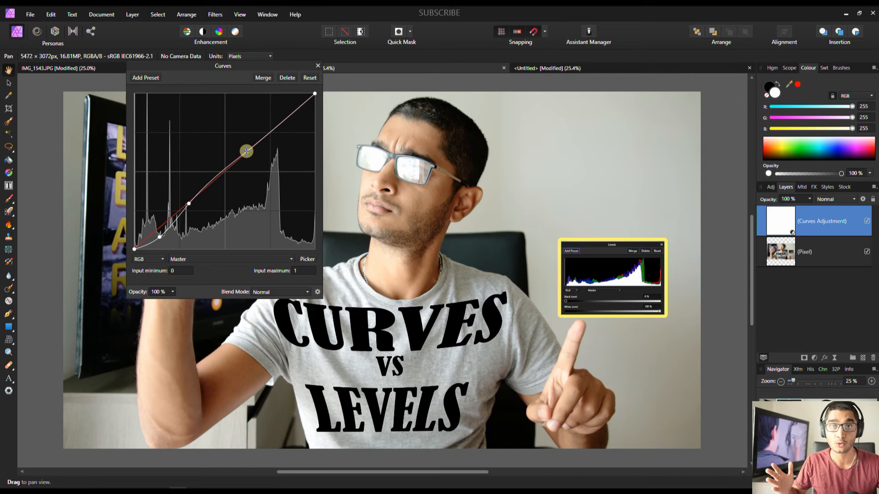
left_click(308, 78)
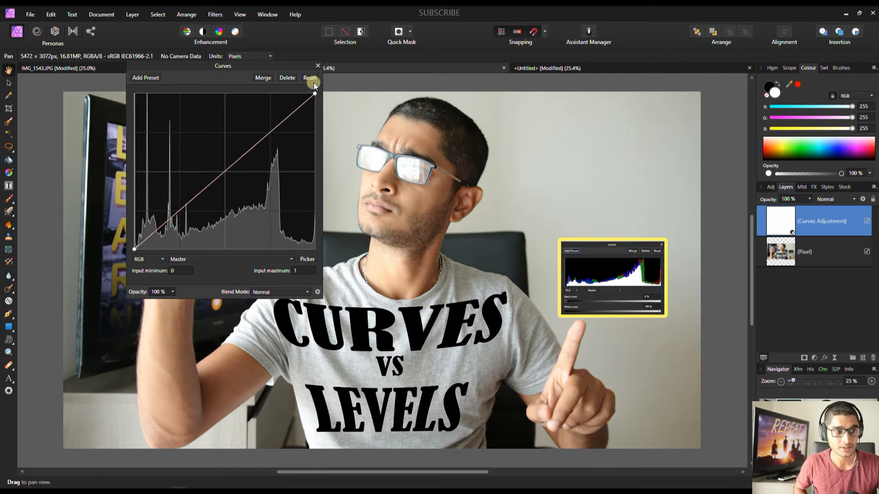
Try lowering the master curve's white endpoint with the midtones held by a point, check the intensity waveform, and restore the endpoint.
left_click_drag(314, 93, 316, 154)
left_click_drag(223, 201, 219, 180)
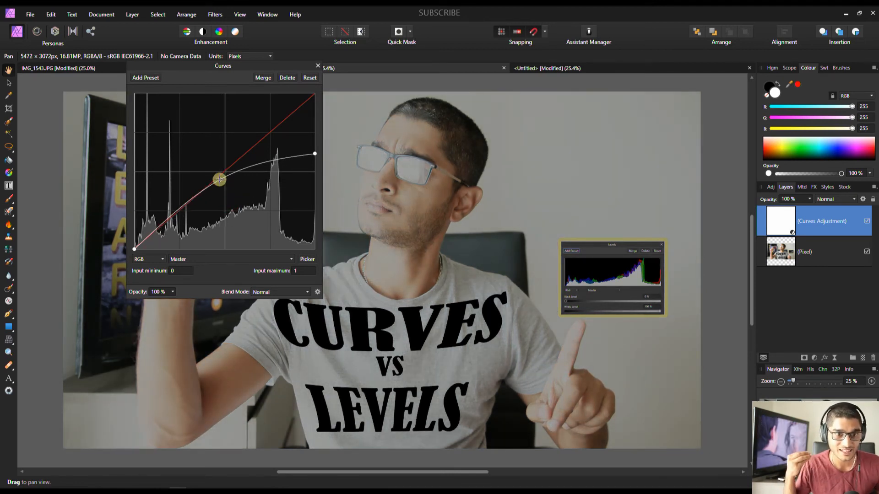
left_click_drag(220, 180, 220, 179)
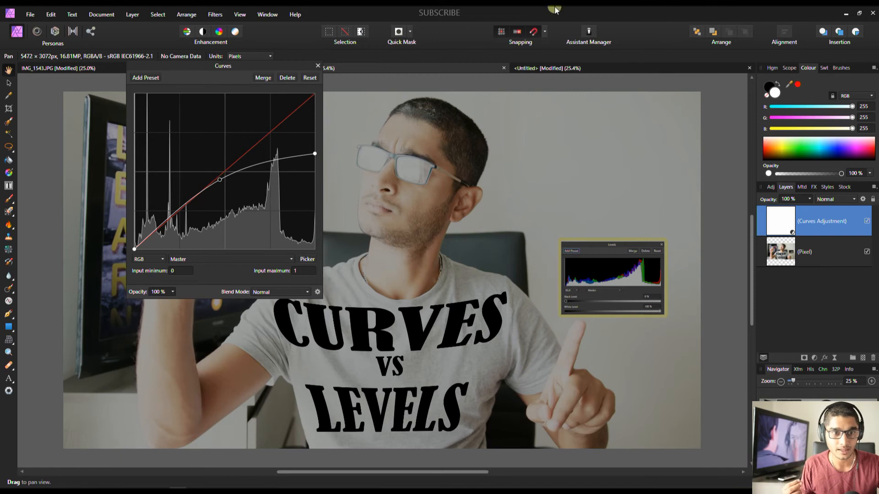
left_click(796, 69)
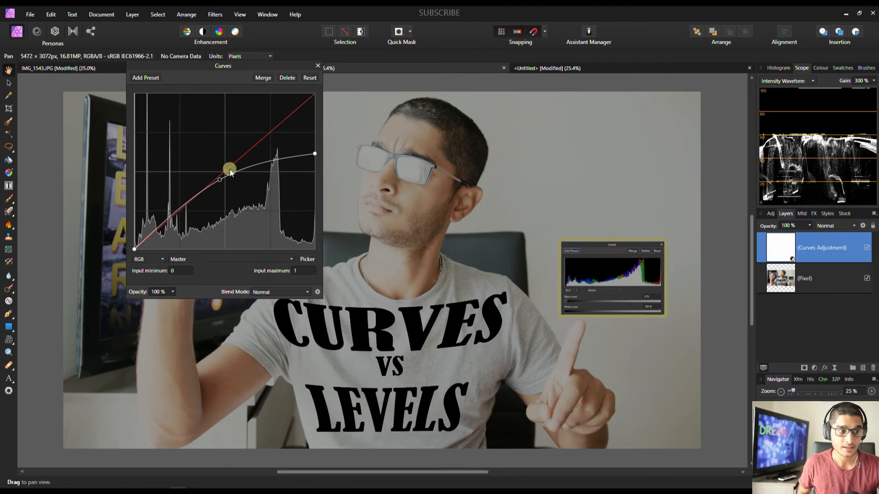
left_click_drag(312, 156, 318, 91)
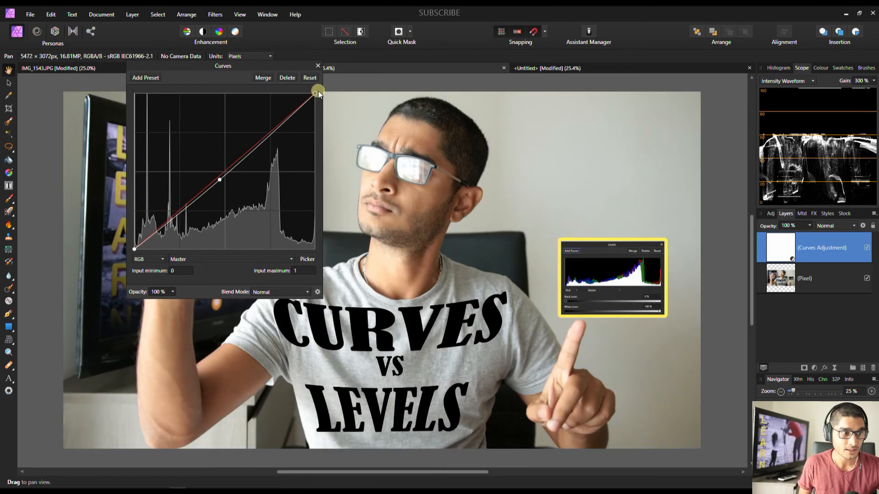
Try raising the master curve's black endpoint while holding the upper tones with an added point, and reset the curve.
left_click_drag(135, 248, 134, 219)
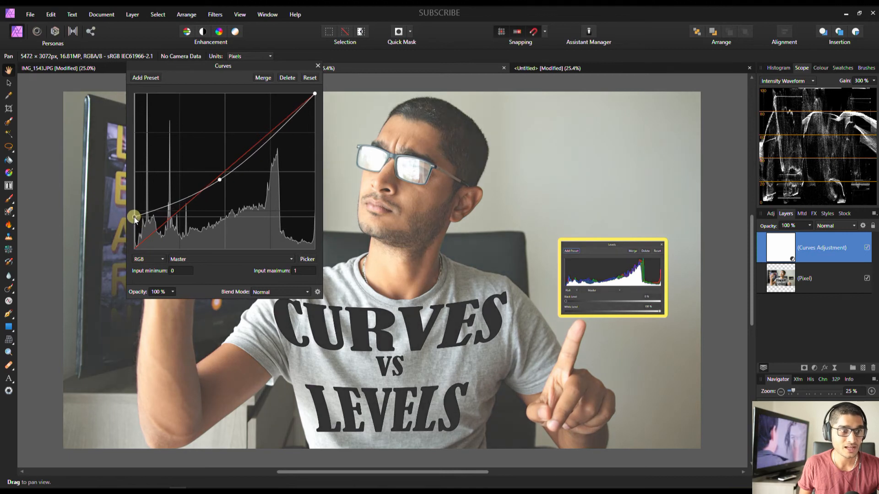
left_click(245, 158)
left_click_drag(245, 158, 244, 154)
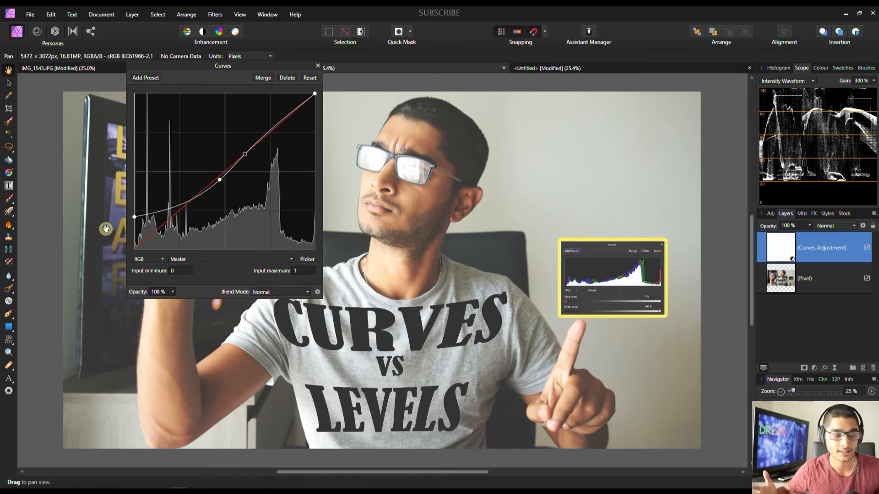
left_click(309, 77)
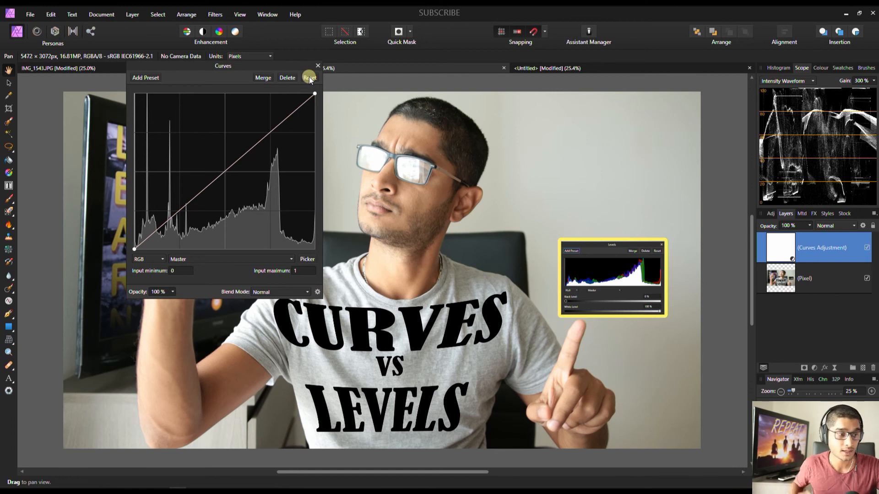
Switch the Curves adjustment to the Red channel and add a point at the middle of its curve.
left_click(179, 259)
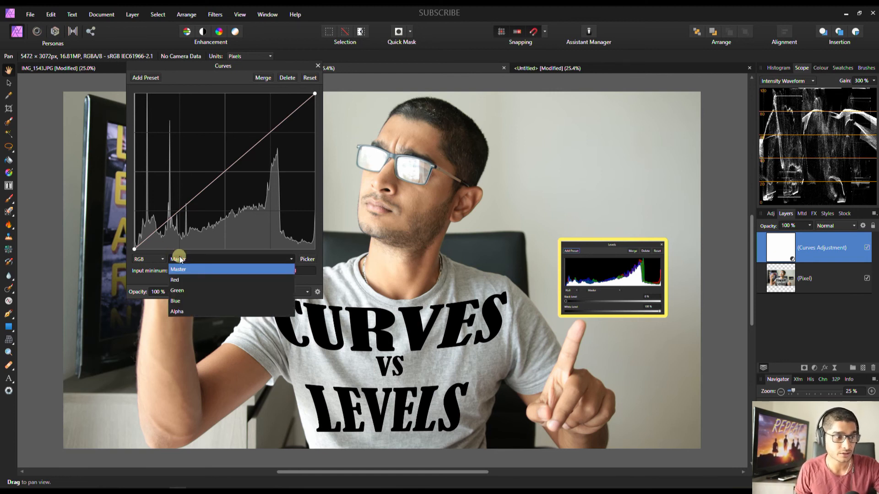
left_click(180, 280)
mouse_move(136, 252)
left_mouse_down()
mouse_move(135, 203)
mouse_move(138, 249)
mouse_move(175, 251)
mouse_move(134, 250)
left_mouse_up()
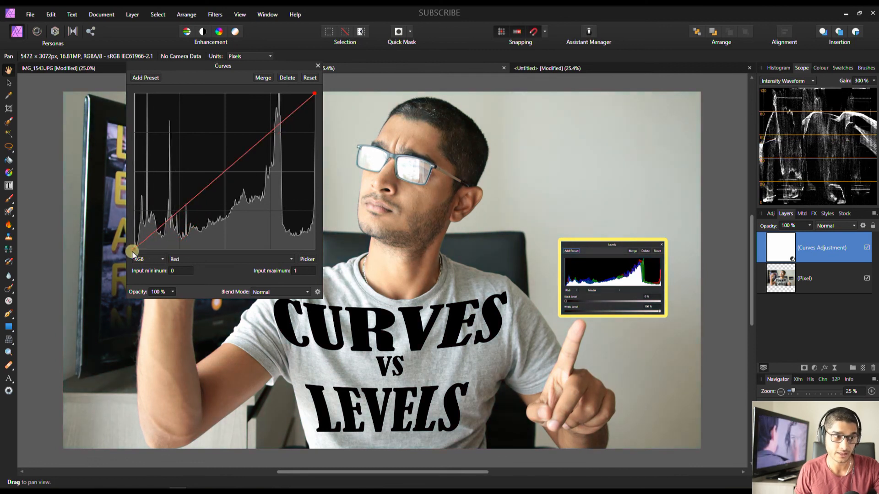
mouse_move(223, 173)
left_mouse_down()
mouse_move(224, 154)
mouse_move(226, 169)
left_mouse_up()
mouse_move(315, 94)
left_mouse_down()
mouse_move(317, 108)
mouse_move(322, 93)
left_mouse_up()
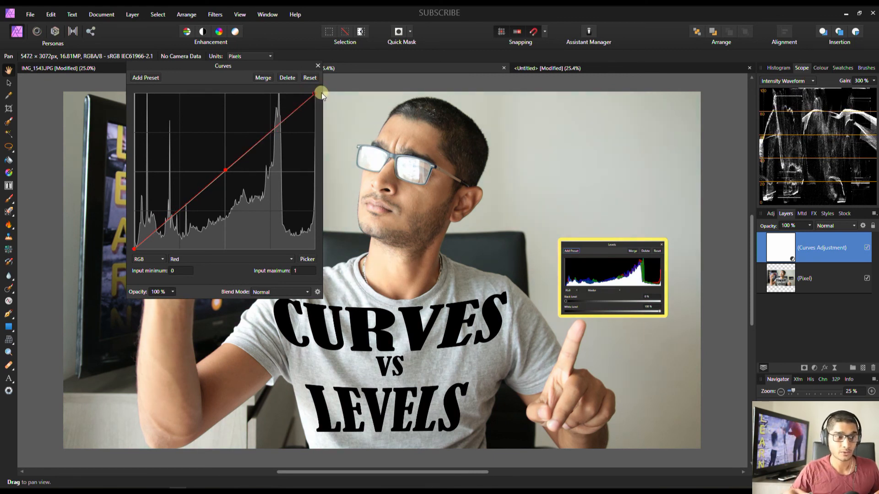